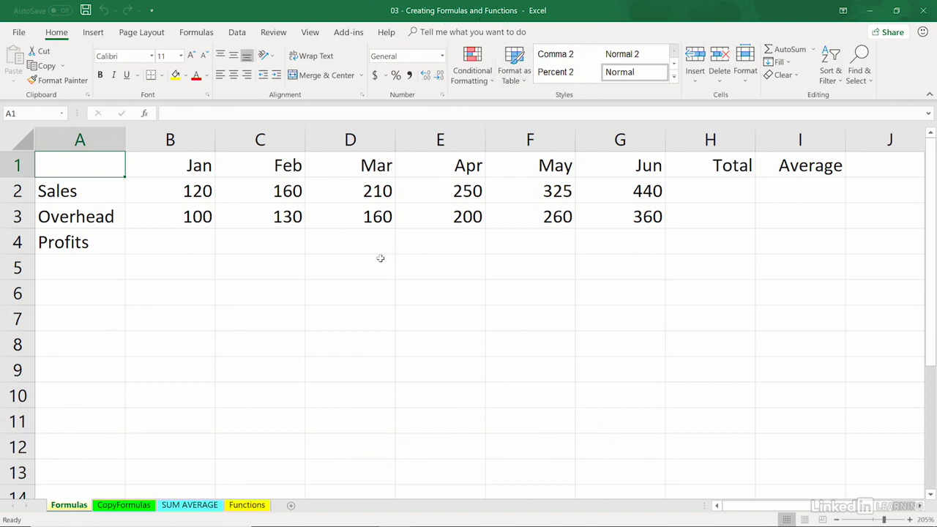
Step: Enter the formula =b2-b3 in cell B4 for January's profits, and clear the cell again
click(196, 242)
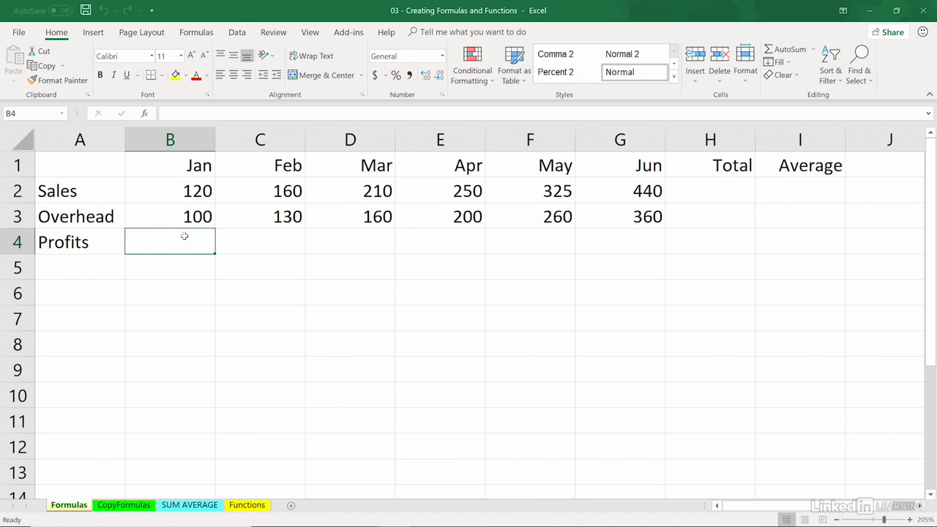
text(=)
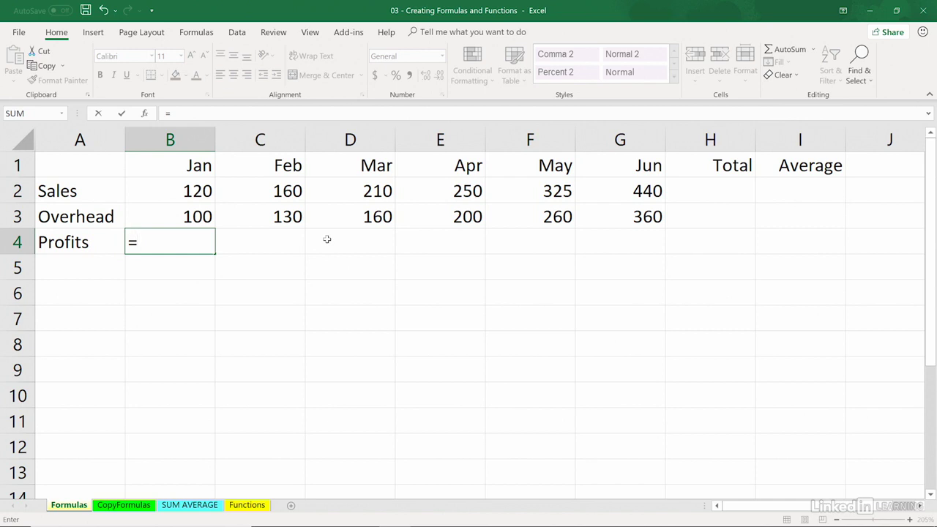
text(b2)
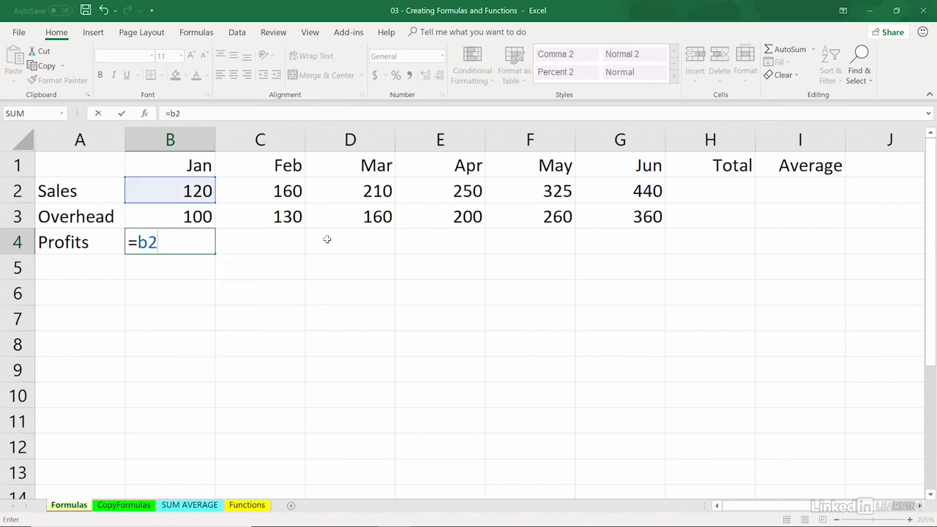
text(-b3)
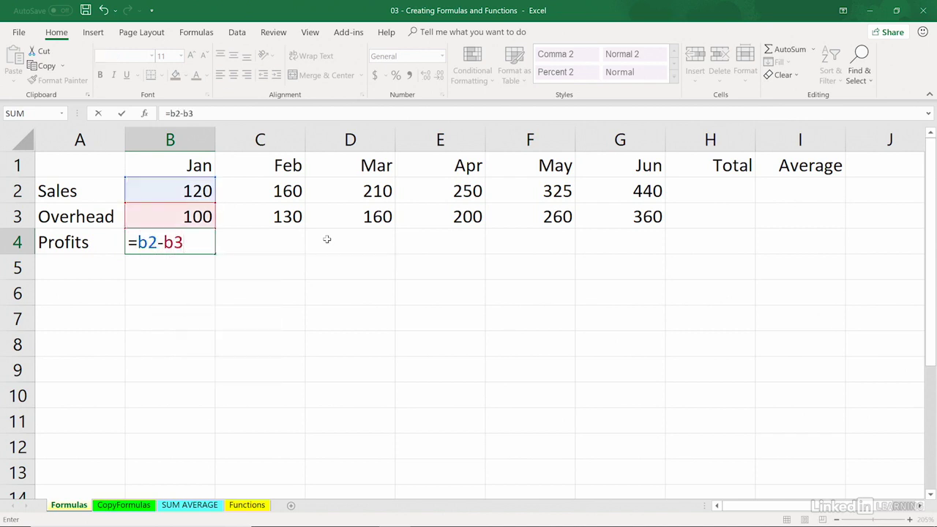
key(Return)
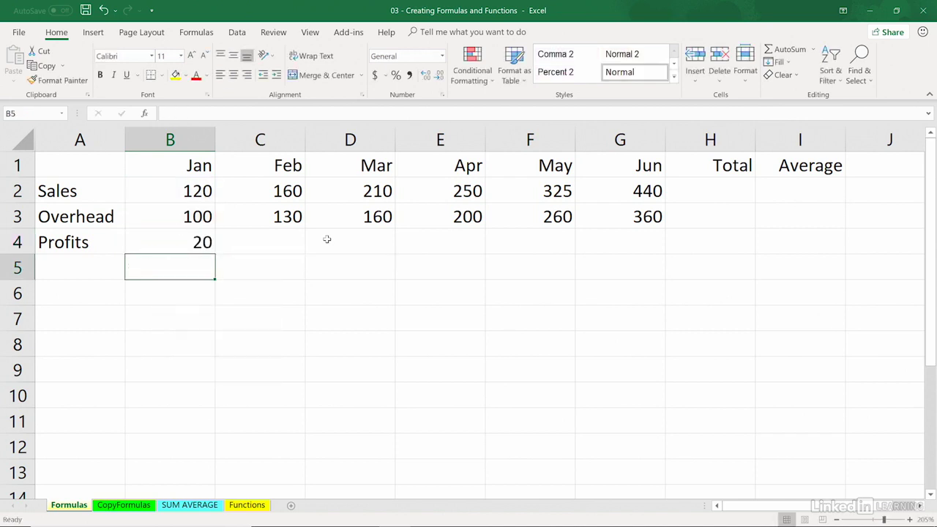
key(Up)
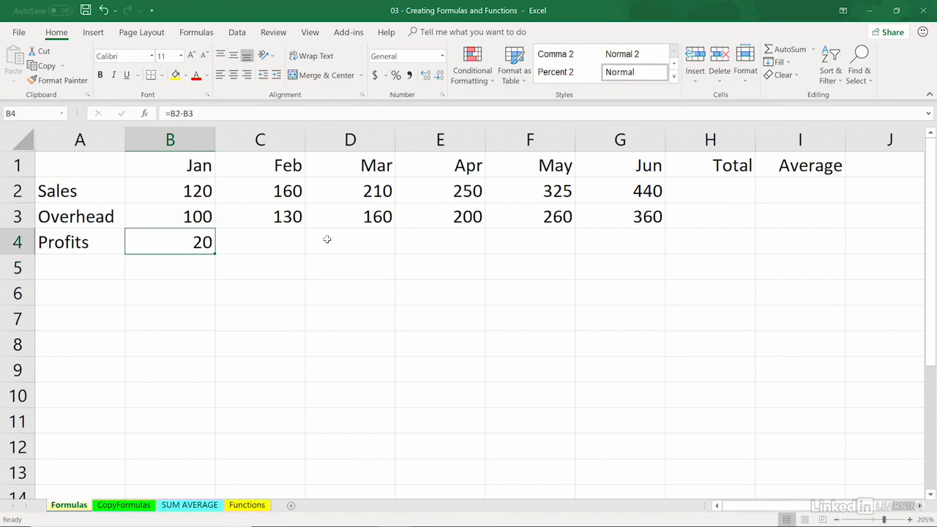
key(Delete)
Step: Build =B2-B3 in cell B4 by pointing at the January Sales and Overhead cells, and delete the result
text(=)
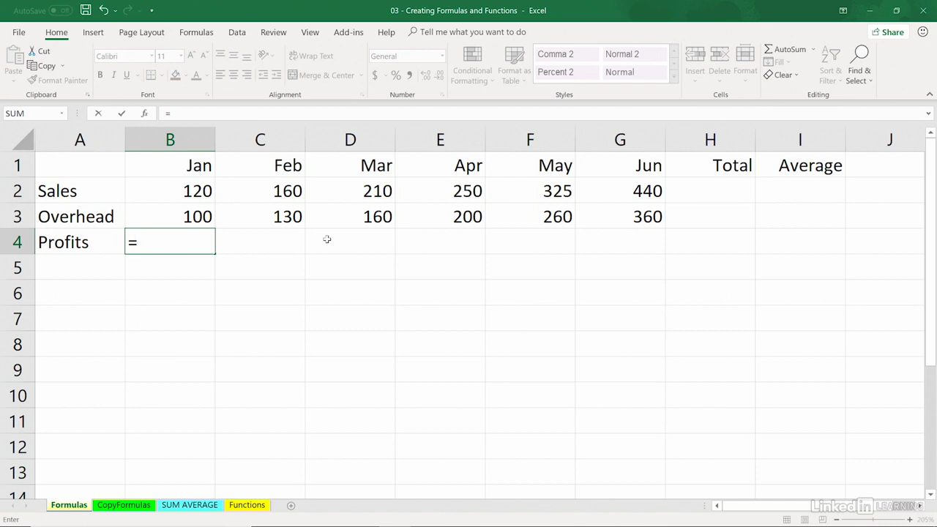
key(Up)
key(Up)
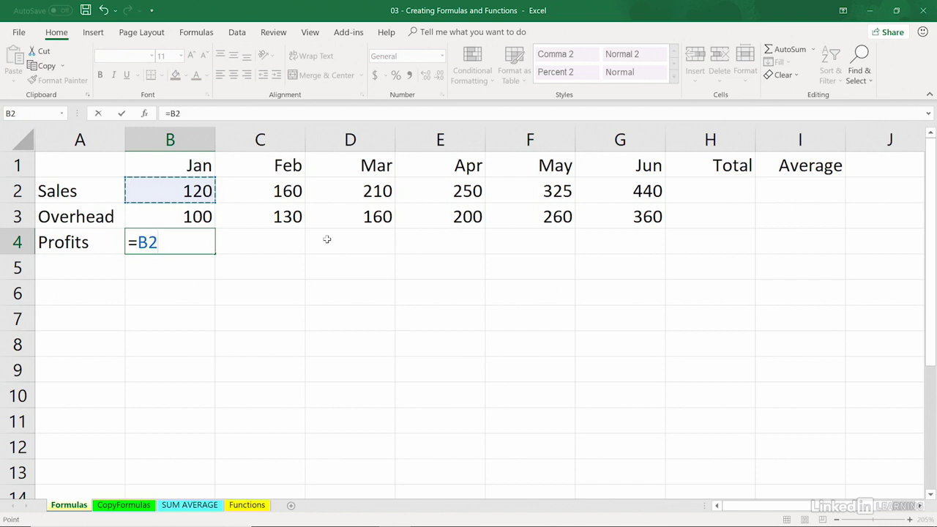
text(-)
key(Up)
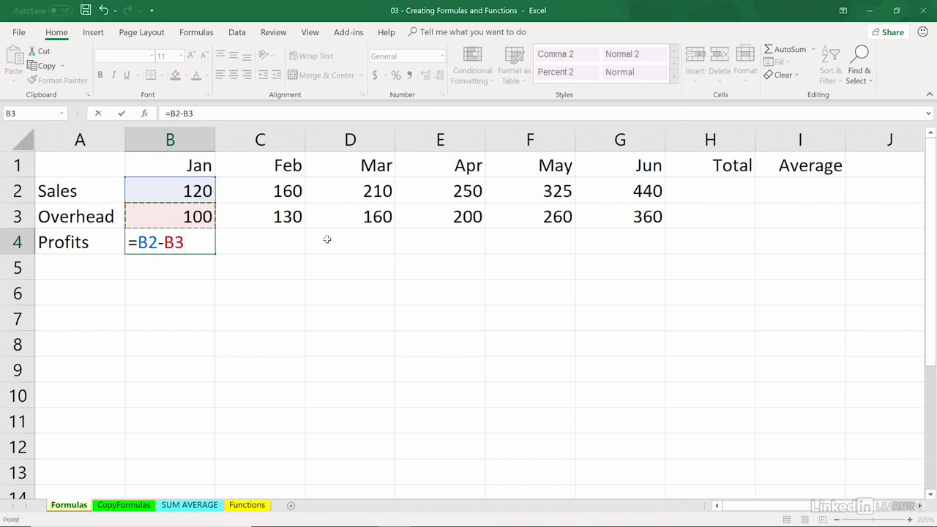
key(Return)
key(Up)
key(Delete)
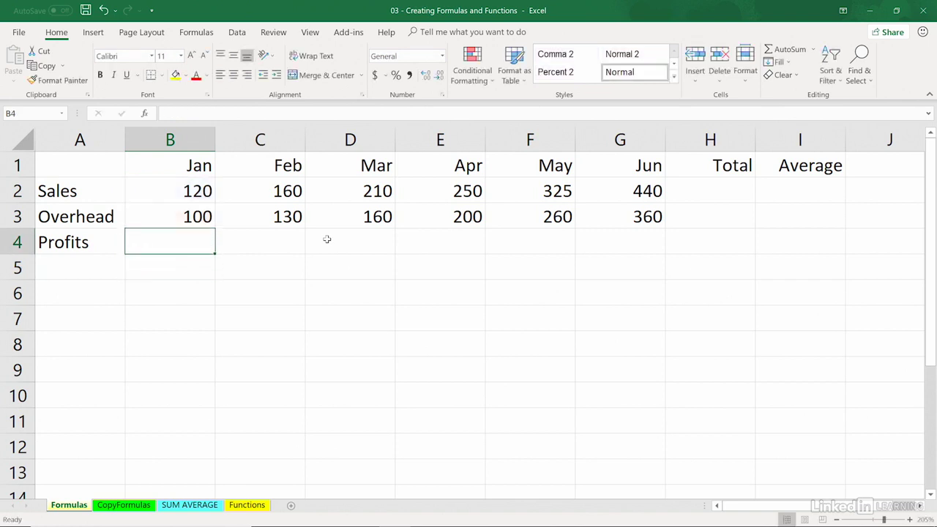
Step: Calculate January's profits in cell B4 with the formula =B2-B3
text(=)
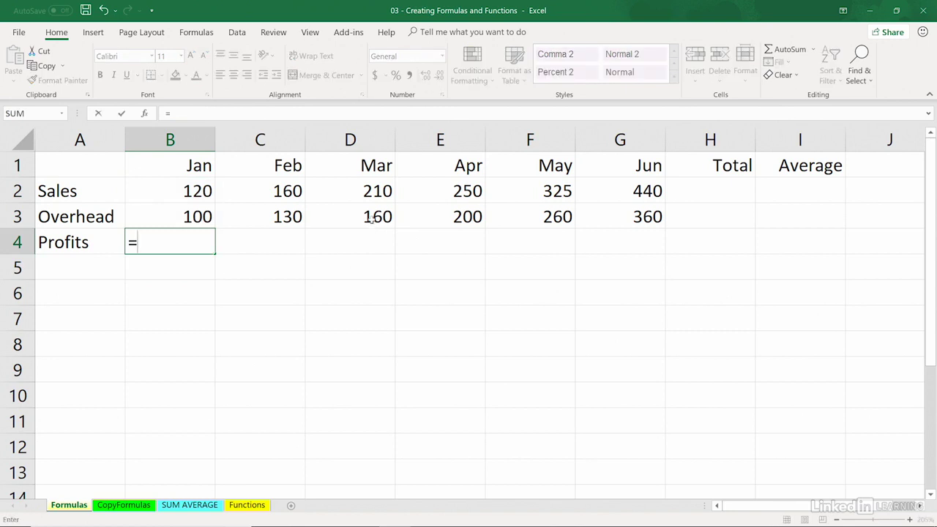
click(177, 188)
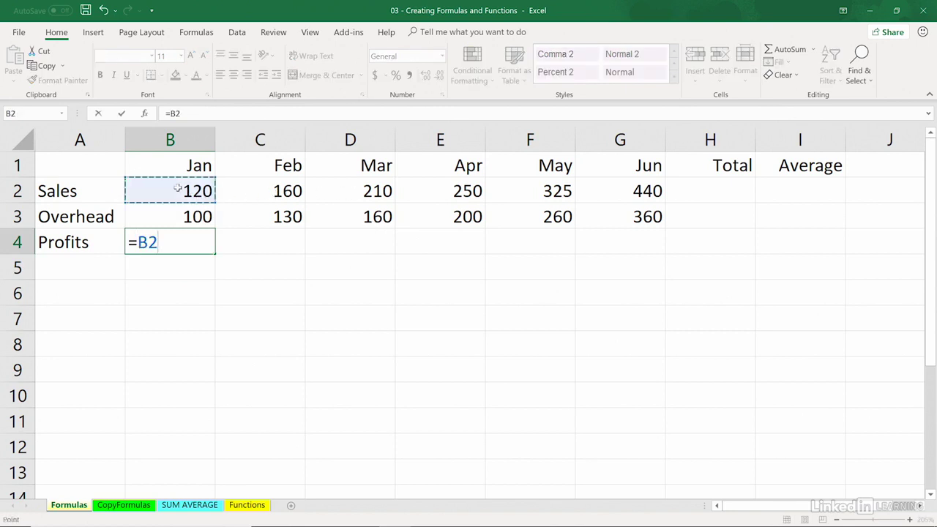
text(-)
click(185, 216)
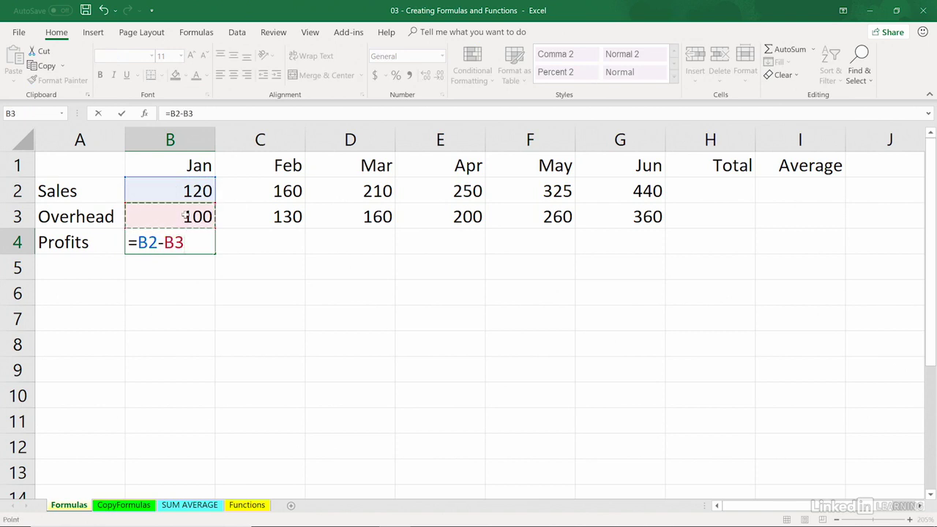
key(Return)
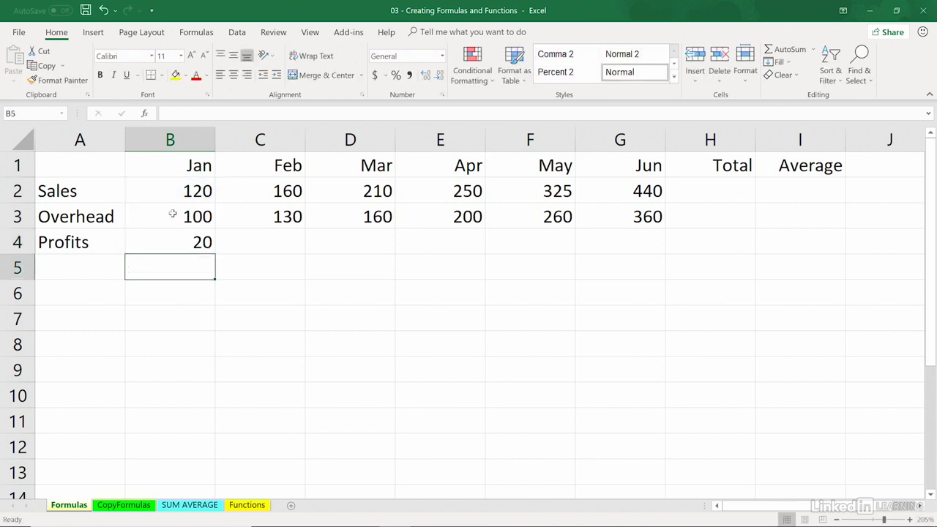
Step: Compare the underlying content of the January Profits cell B4 with that of the Overhead cell B3
click(174, 241)
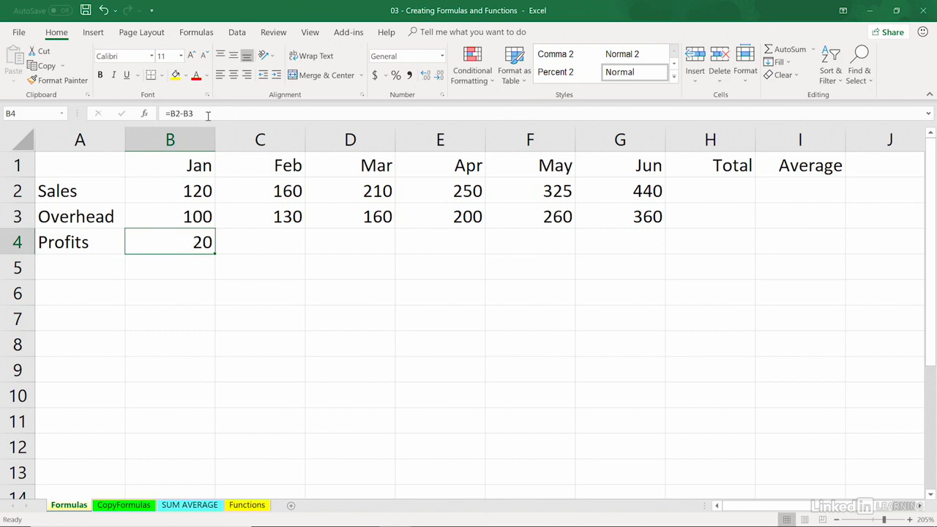
click(173, 216)
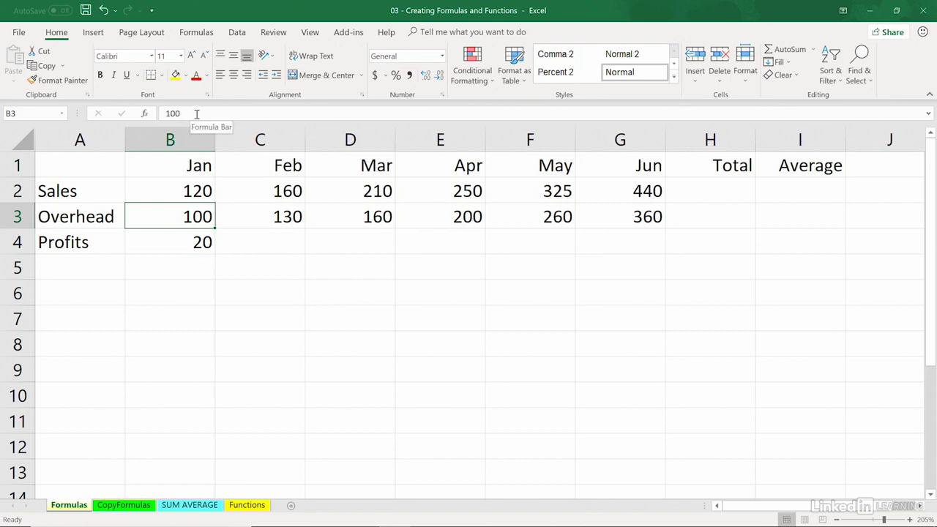
click(184, 242)
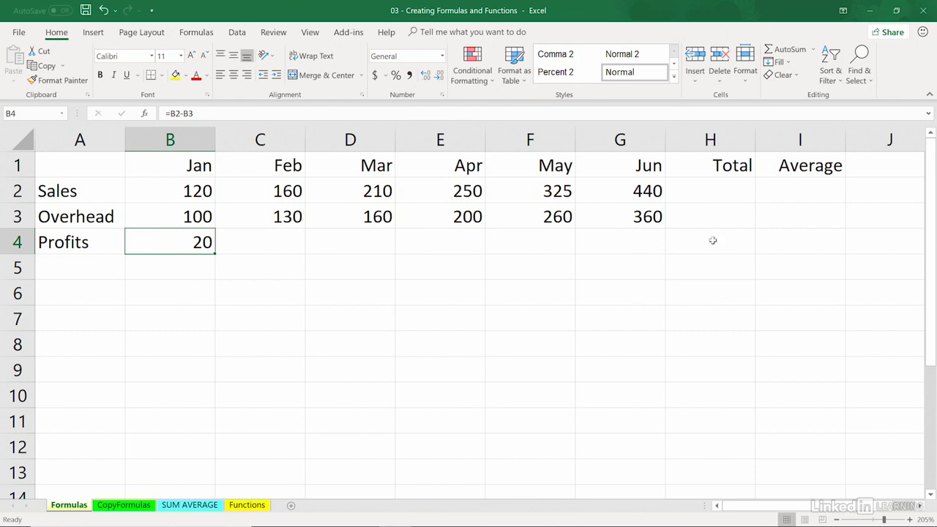
click(699, 190)
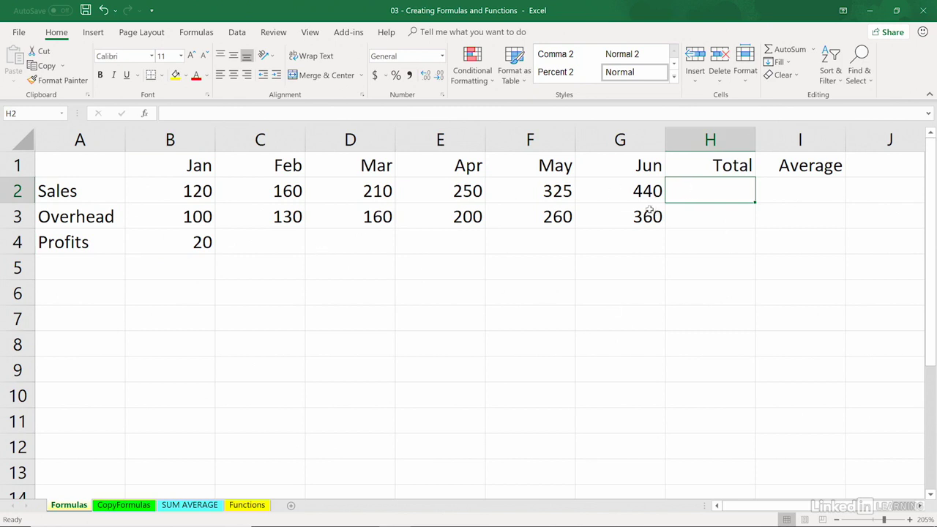
text(=)
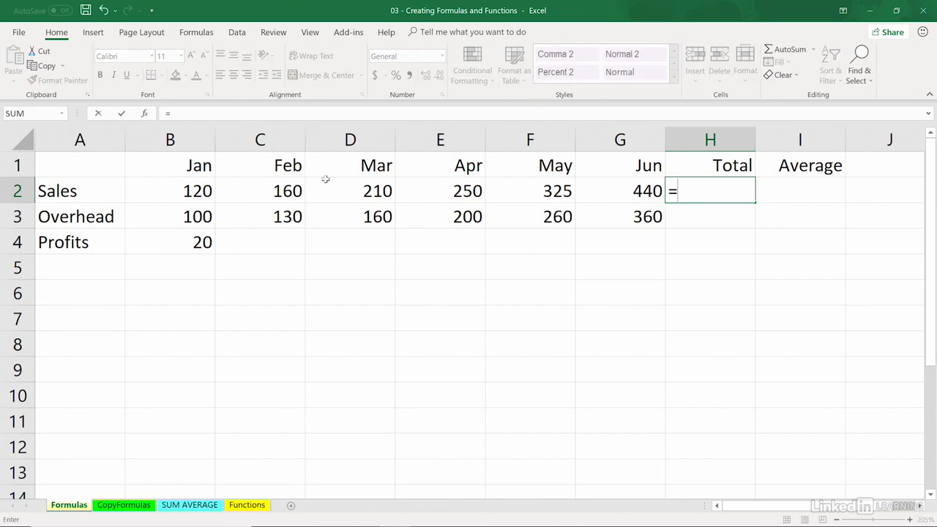
click(188, 184)
text(+)
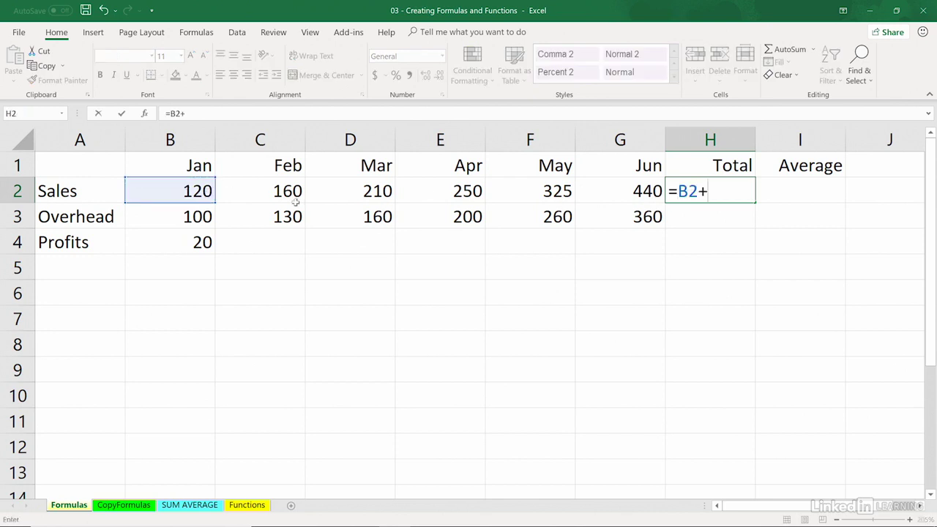
click(274, 189)
text(+)
click(334, 194)
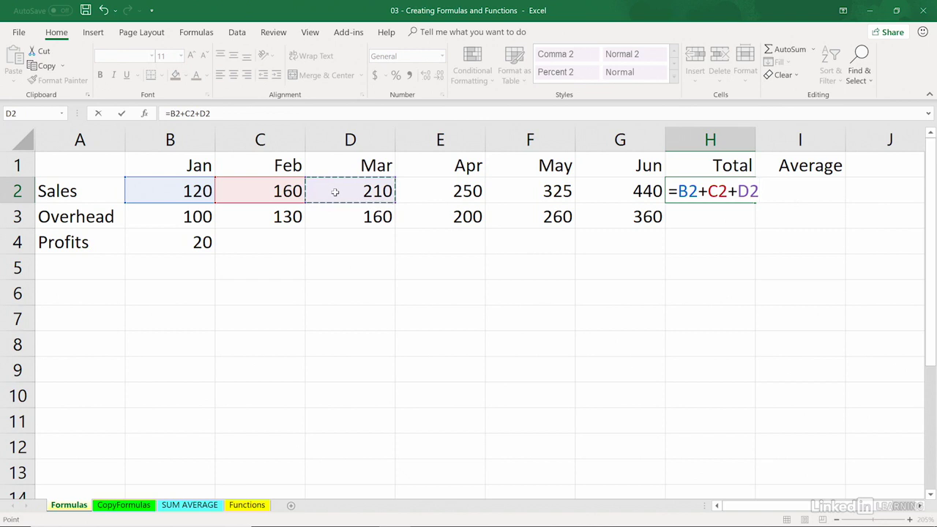
key(Escape)
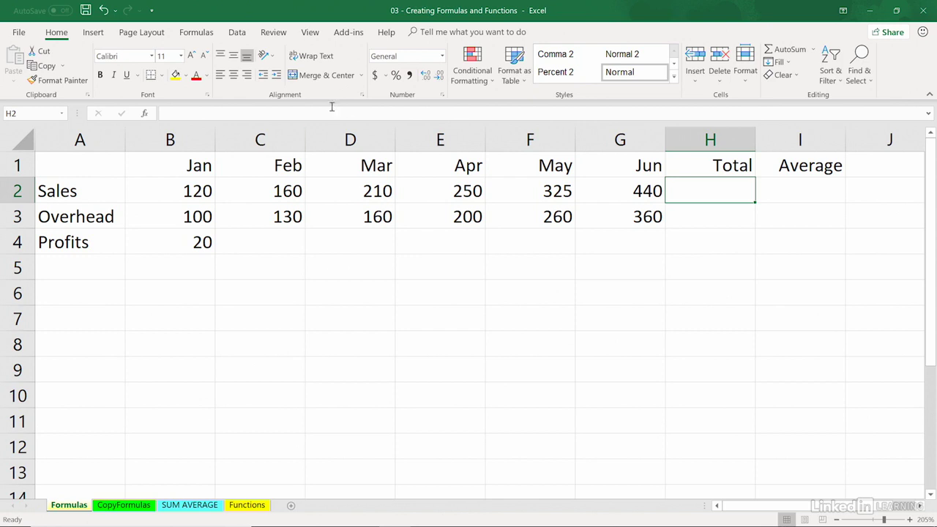
click(198, 33)
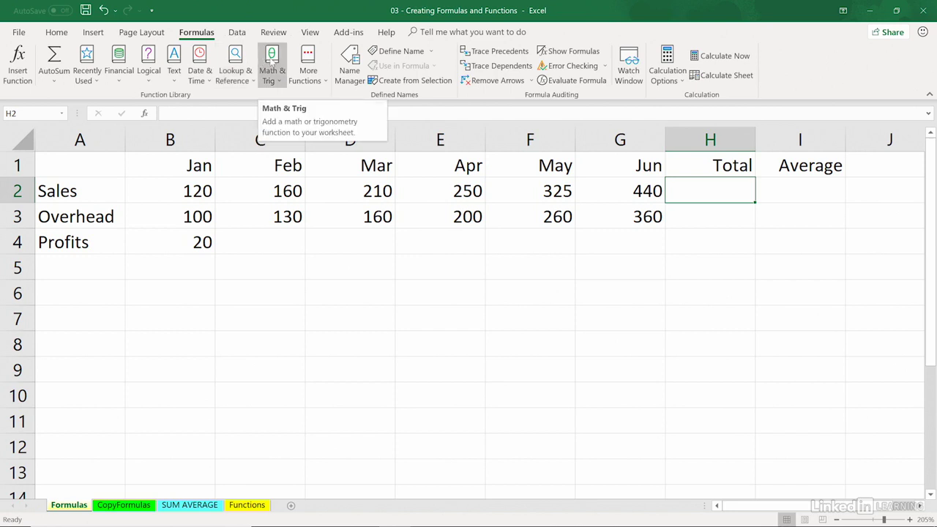
click(307, 60)
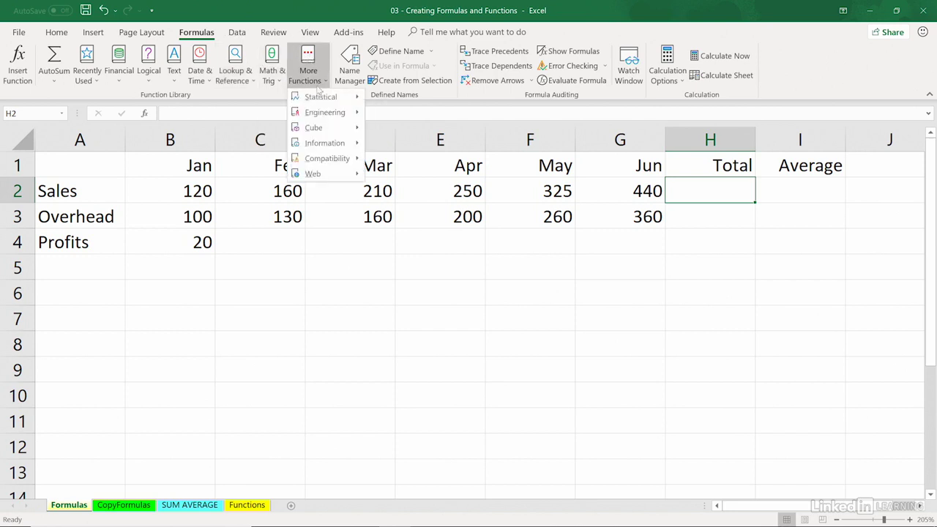
mouse_move(319, 93)
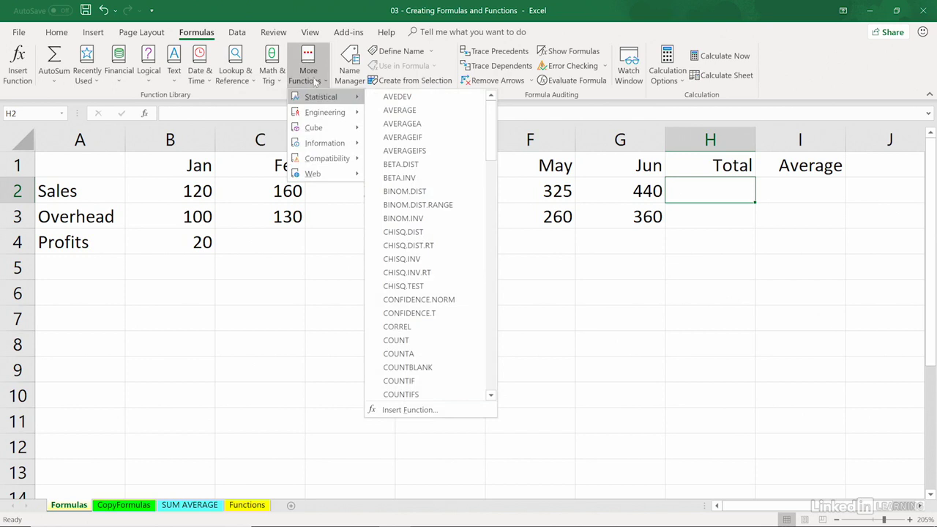
click(236, 15)
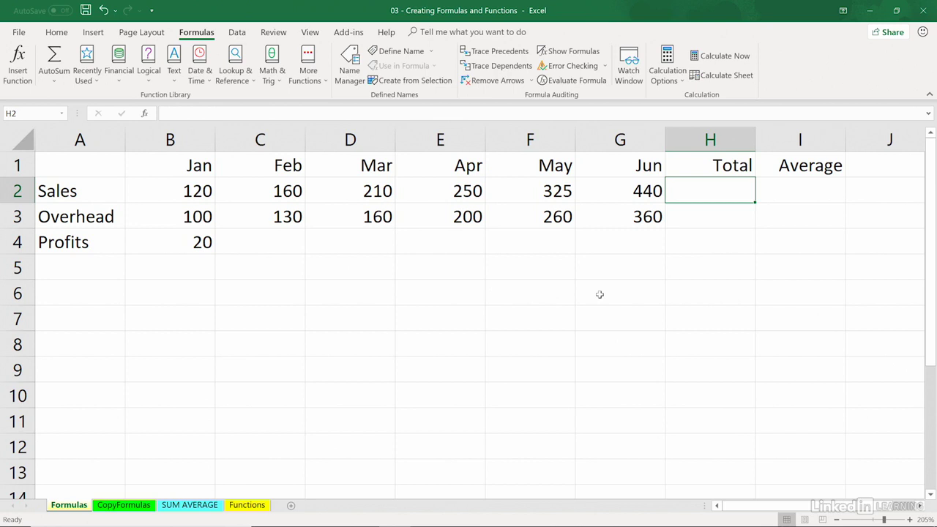
Step: Total the January to June sales in cell H2 with the SUM function over B2:G2
text(=)
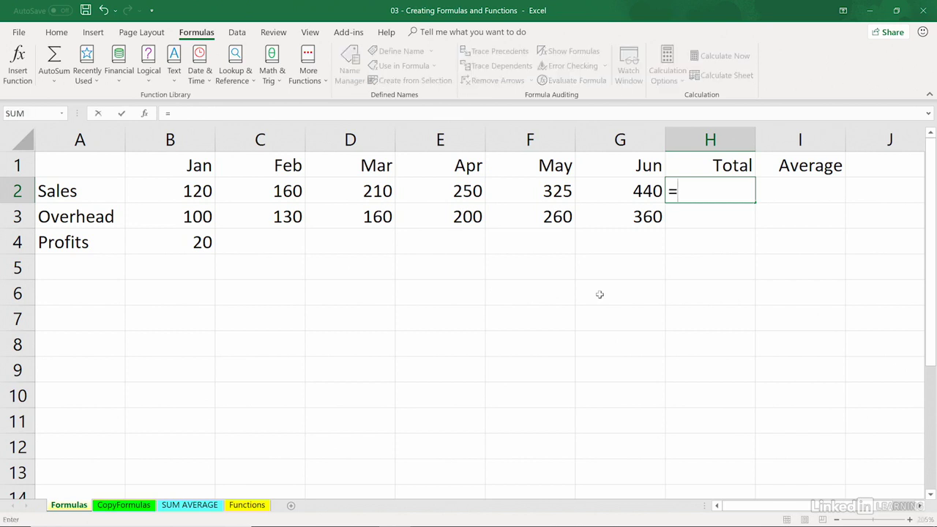
text(sum)
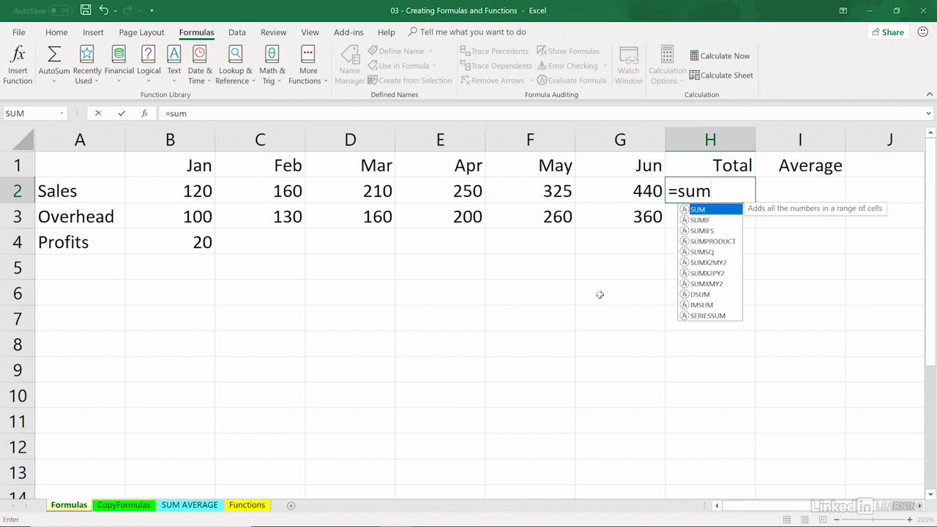
text(()
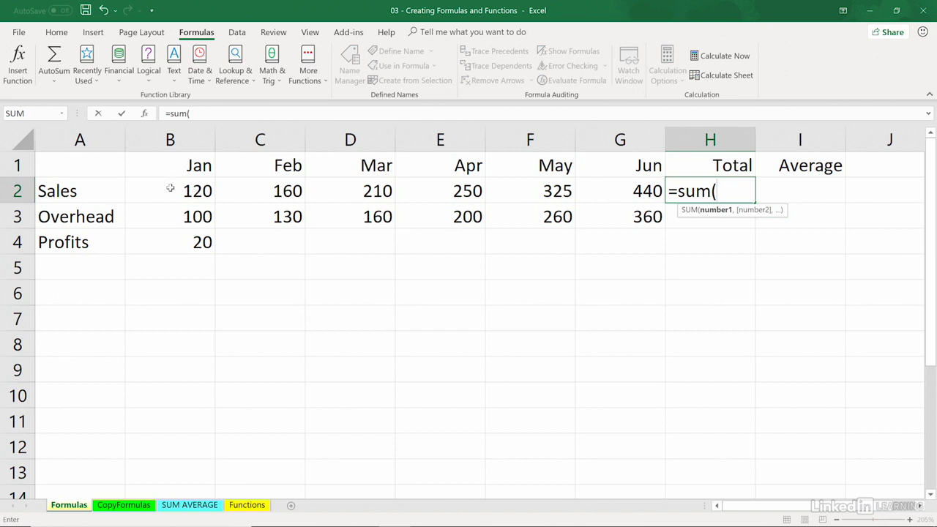
drag(178, 191, 593, 186)
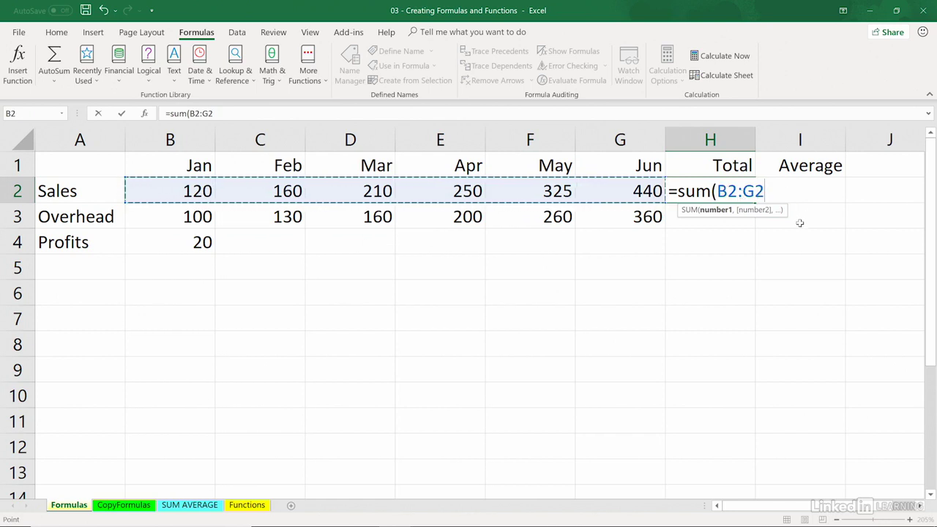
key(Return)
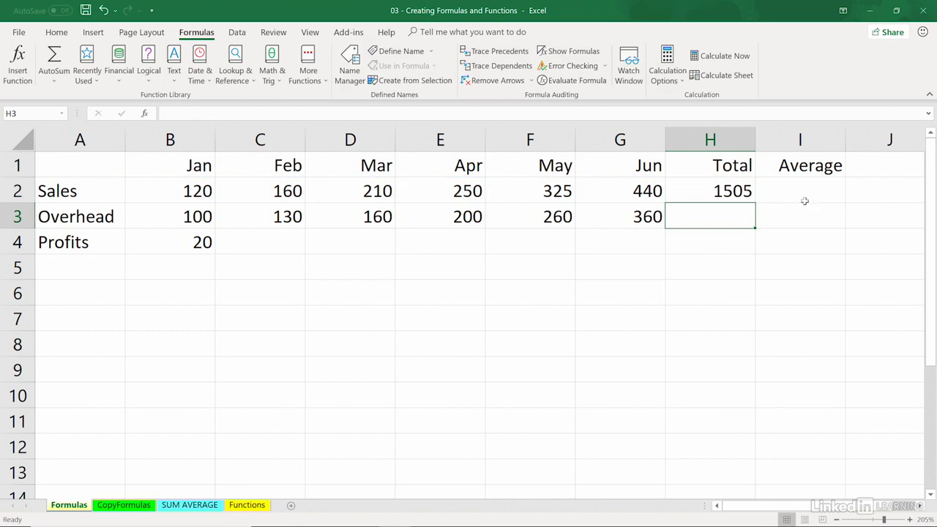
Step: Calculate the average monthly sales in cell I2 by dividing the Sales total by six with the formula =H2/6
click(800, 189)
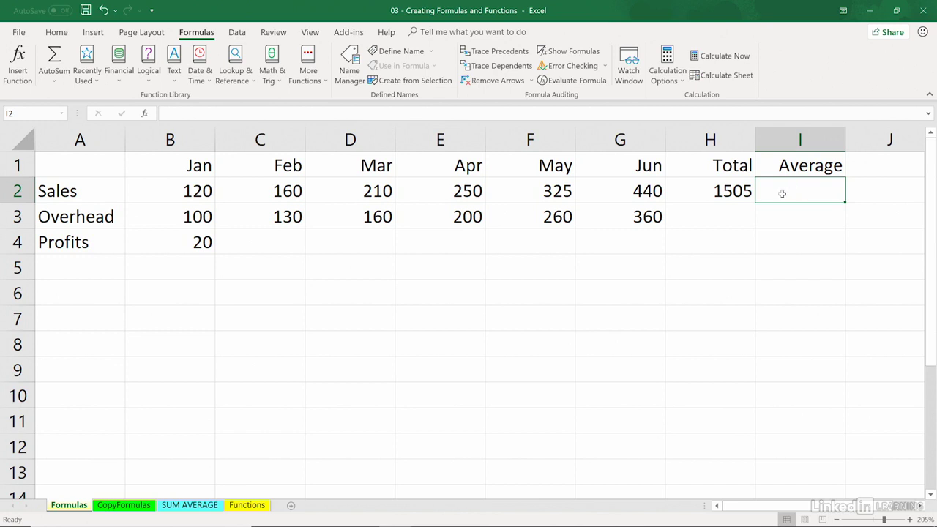
click(724, 188)
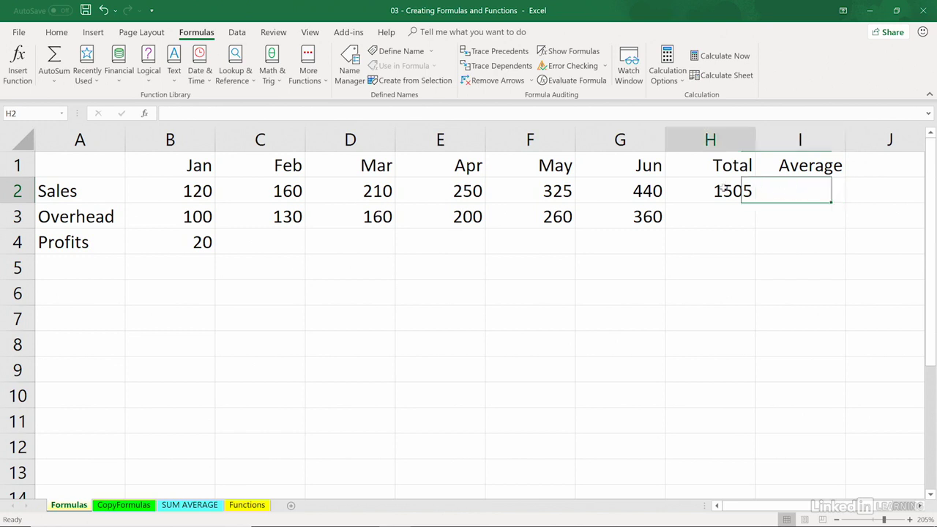
click(777, 191)
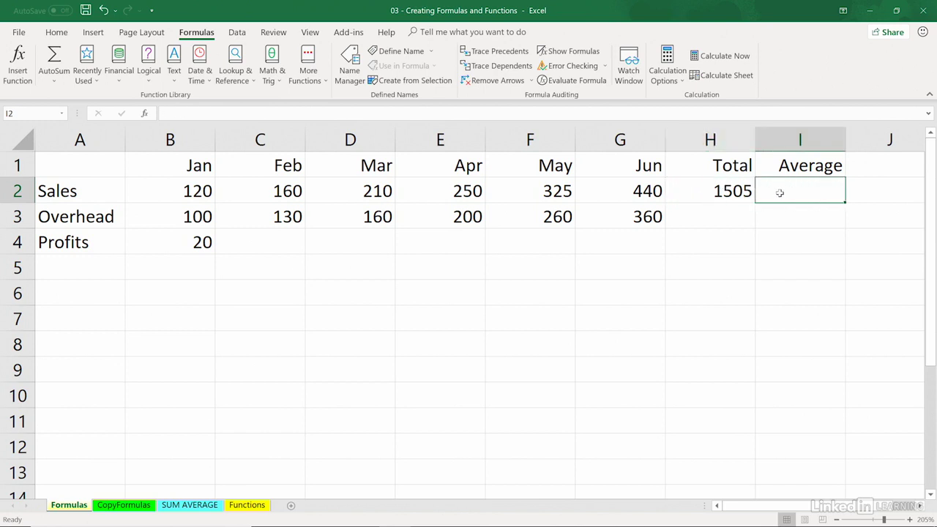
text(=)
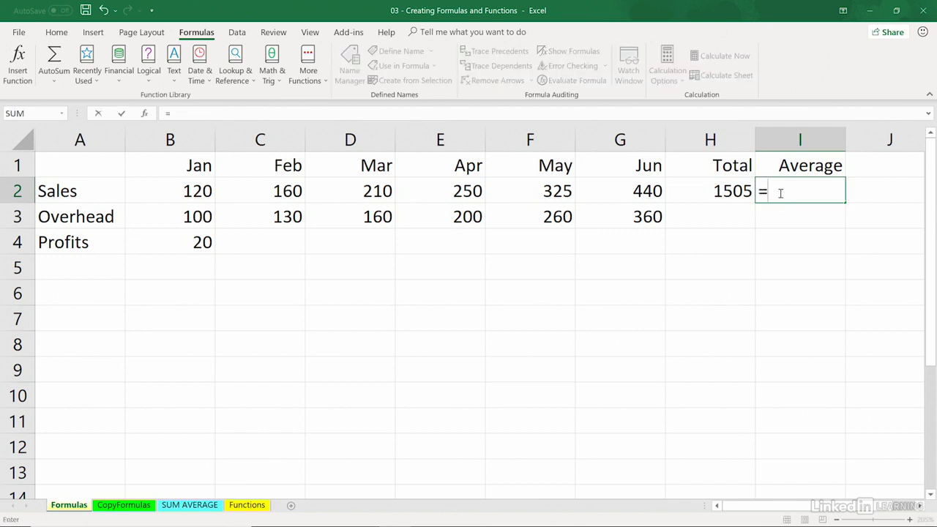
click(723, 190)
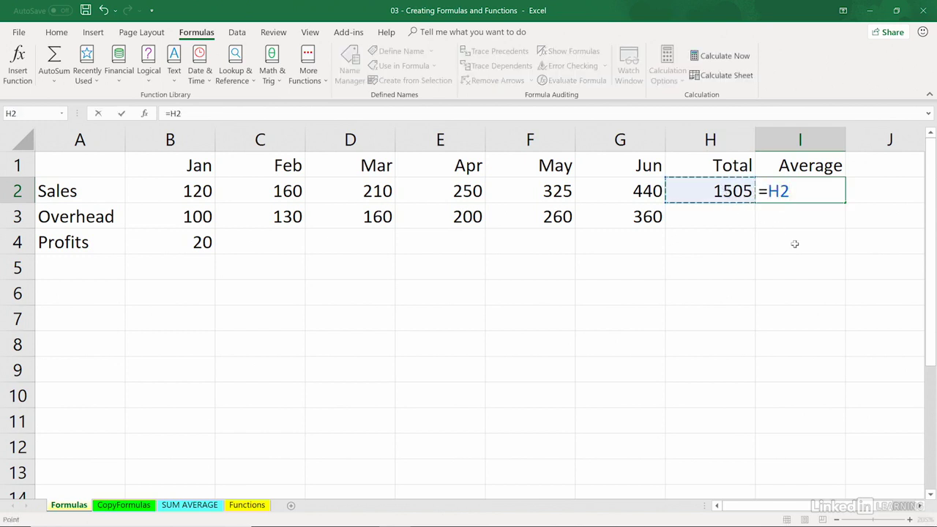
text(/)
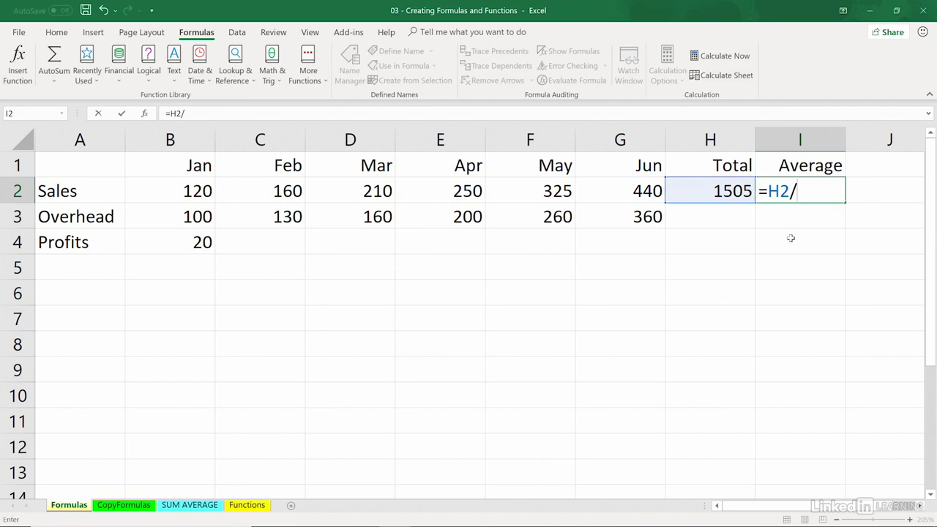
text(6)
key(Return)
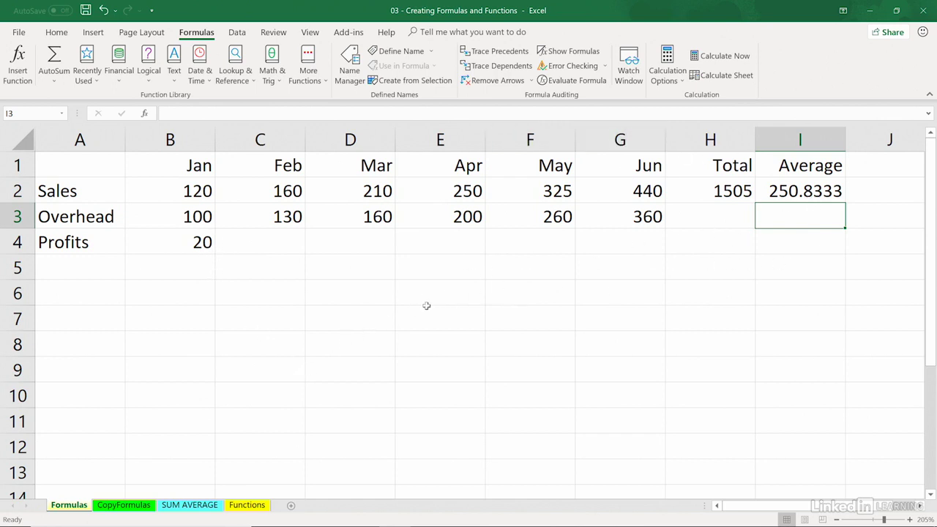
Step: Change the January Sales value in cell B2 to 125 and the January Overhead value in cell B3 to 130
click(188, 191)
text(125)
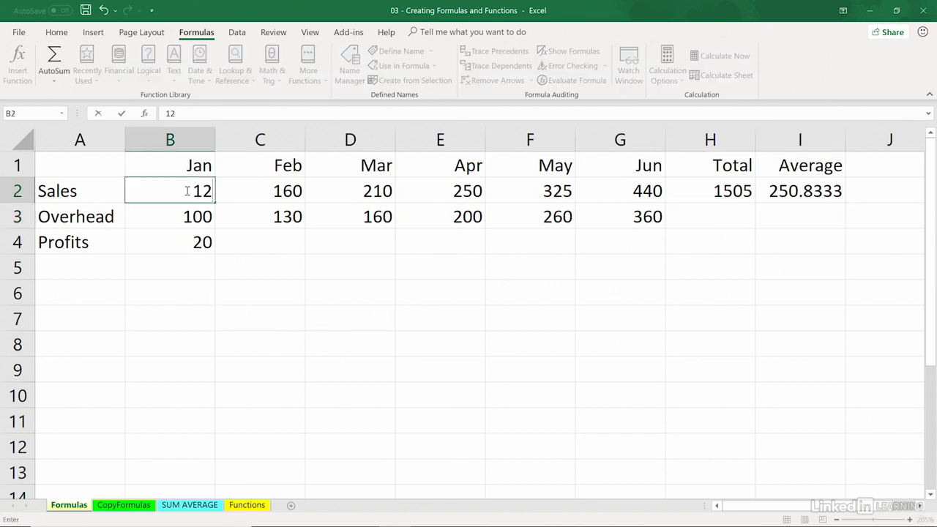
click(194, 239)
click(746, 193)
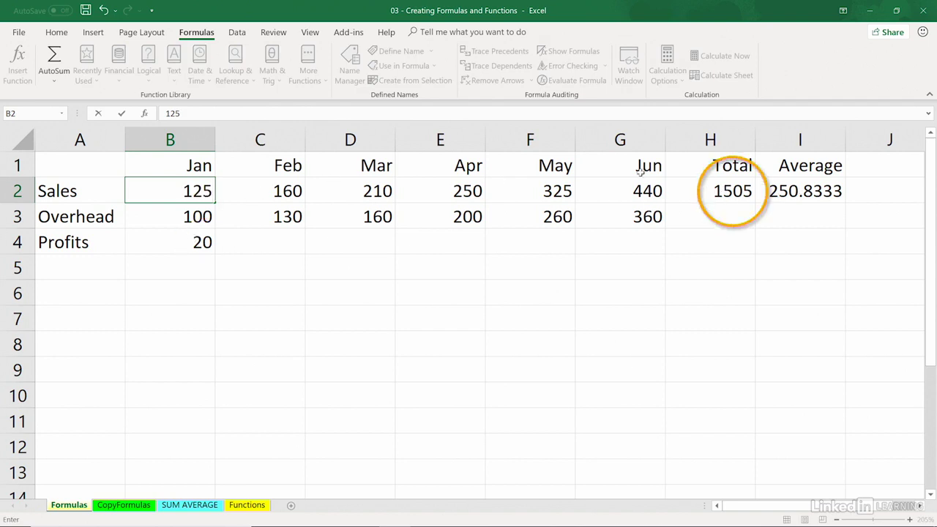
key(Return)
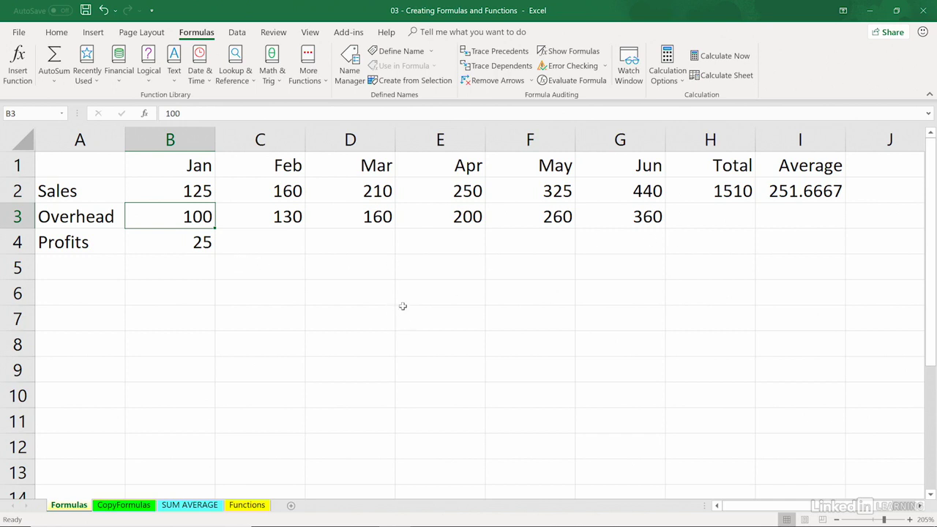
text(130)
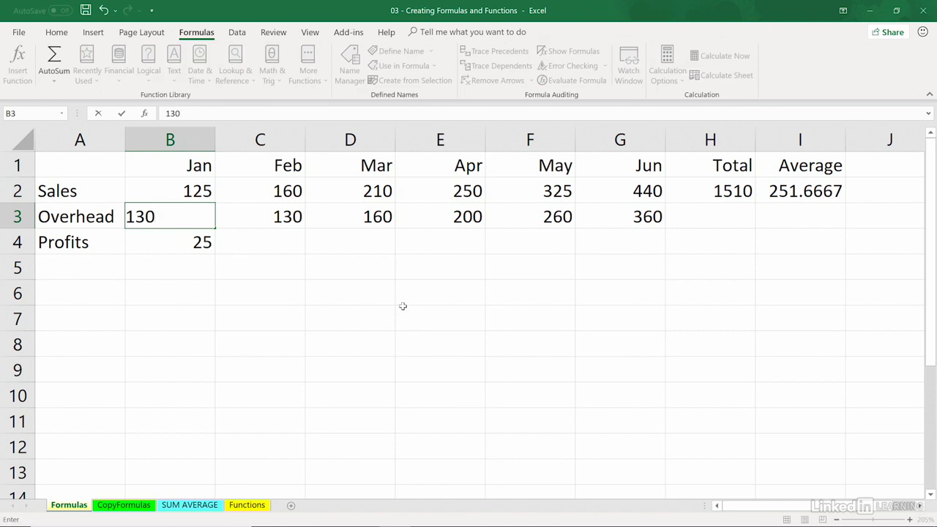
key(Return)
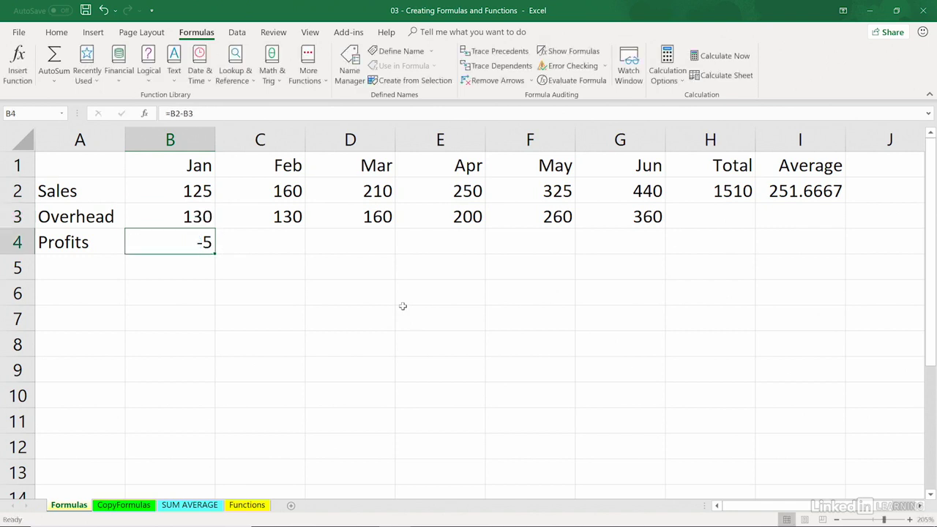